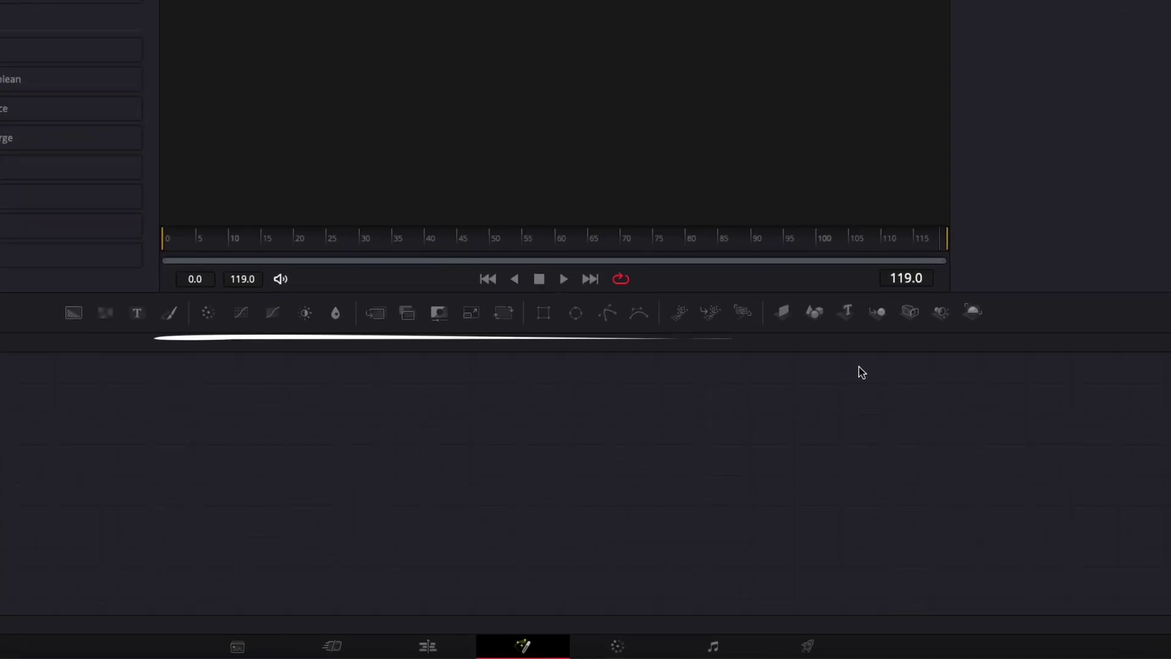
Step: Switch the toolbar to the Shapes set and add sExpand1 and sGrid1 nodes from it
{"action": "right_click", "coordinate": [1017, 315]}
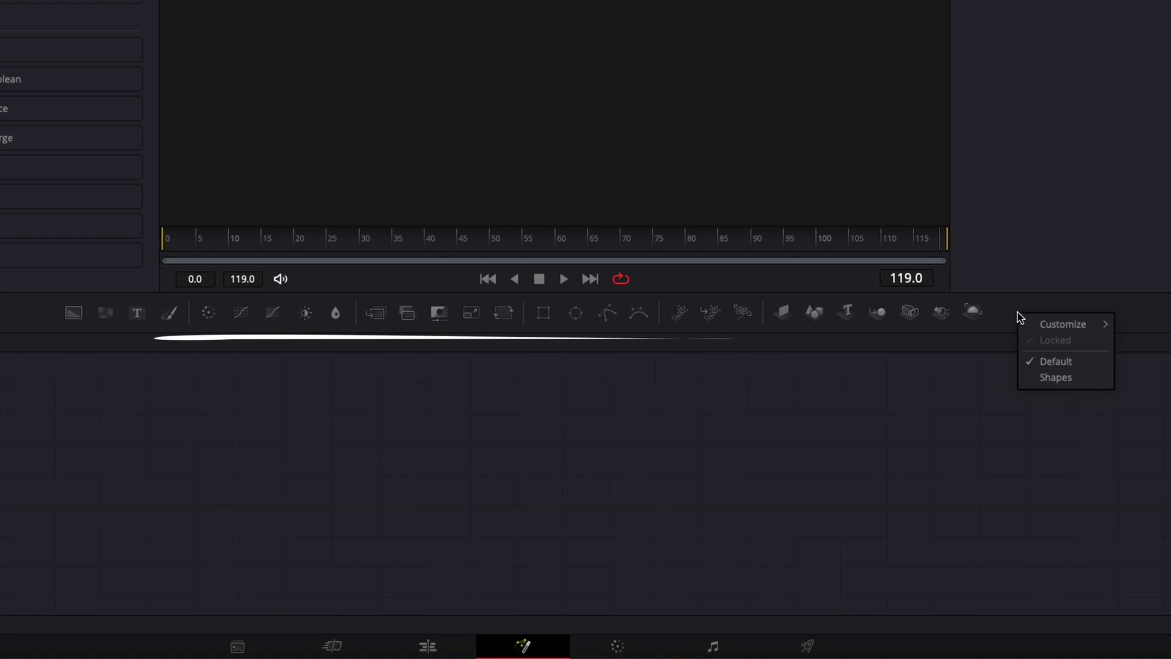
{"action": "left_click", "coordinate": [1084, 382]}
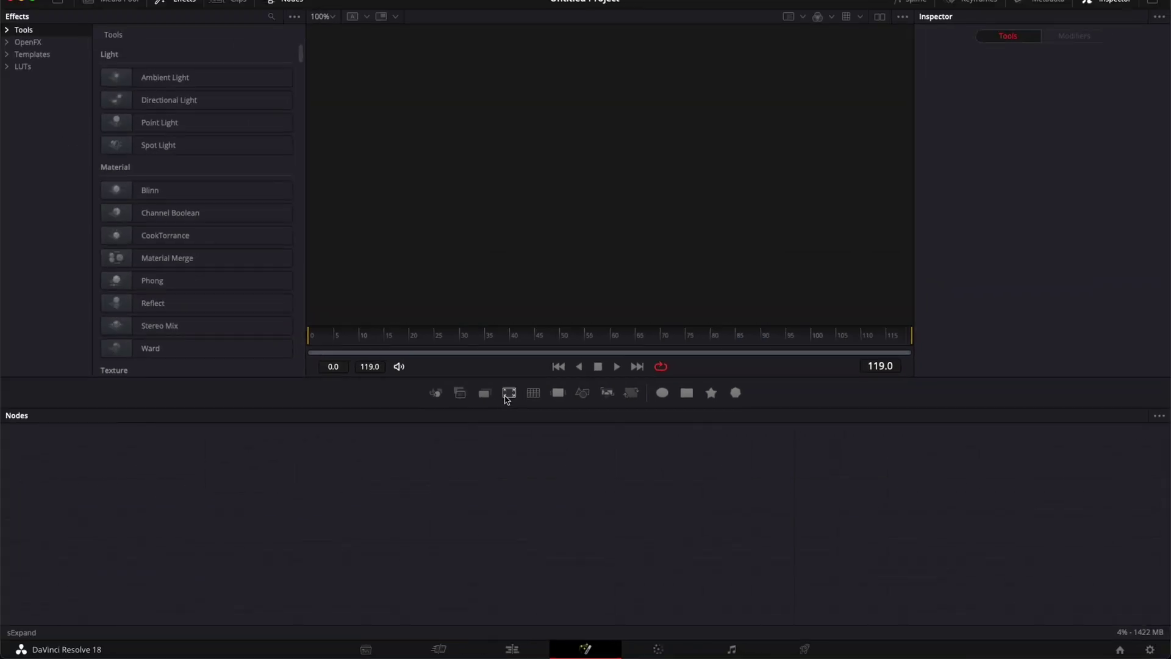
{"action": "left_click_drag", "start_coordinate": [506, 400], "coordinate": [495, 491]}
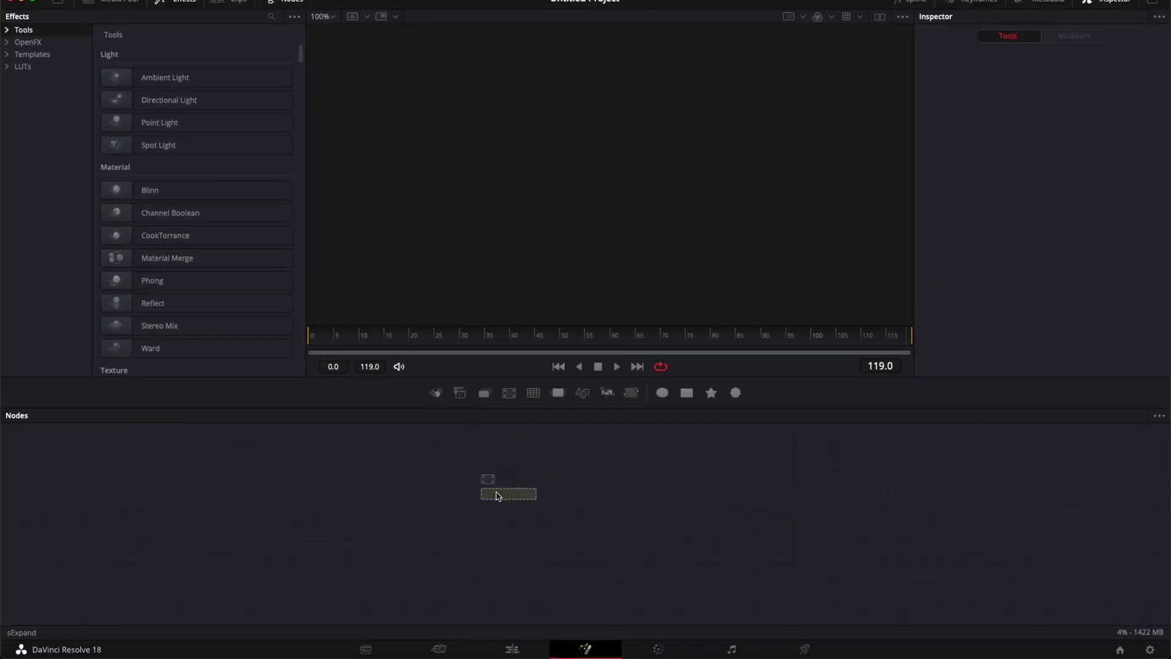
{"action": "left_click", "coordinate": [533, 393]}
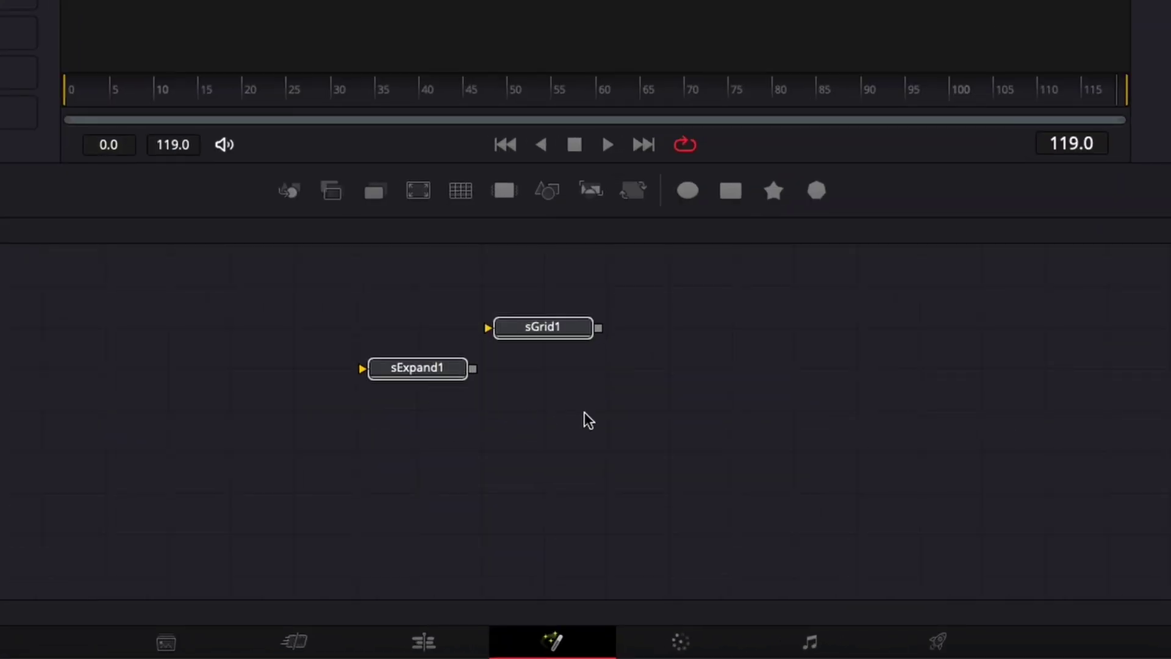
Step: Undo the sExpand1 and sGrid1 nodes and create a custom toolbar named Essentials
{"action": "key", "text": "ctrl+z"}
{"action": "key", "text": "ctrl+z"}
{"action": "right_click", "coordinate": [873, 194]}
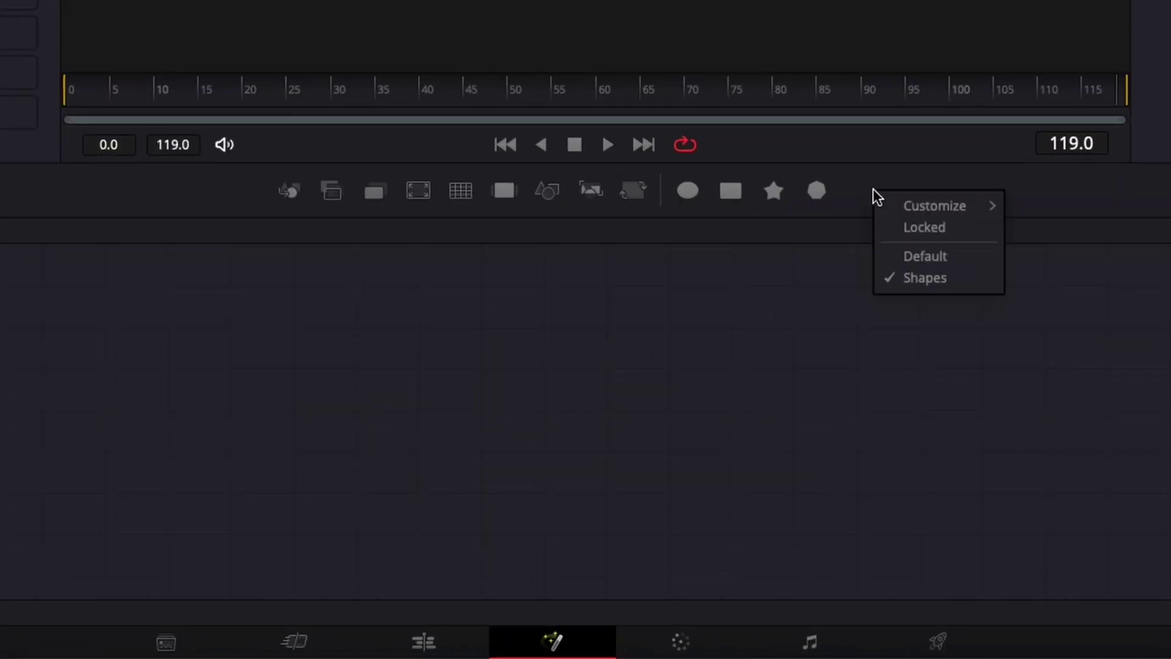
{"action": "mouse_move", "coordinate": [903, 205]}
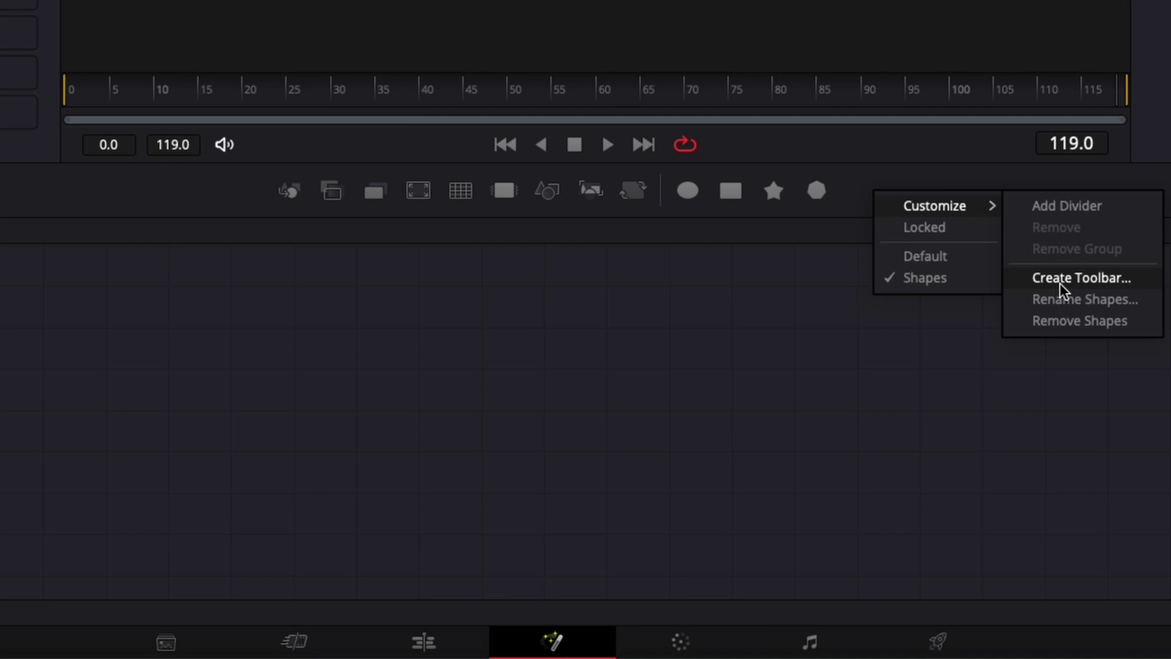
{"action": "left_click", "coordinate": [1055, 281]}
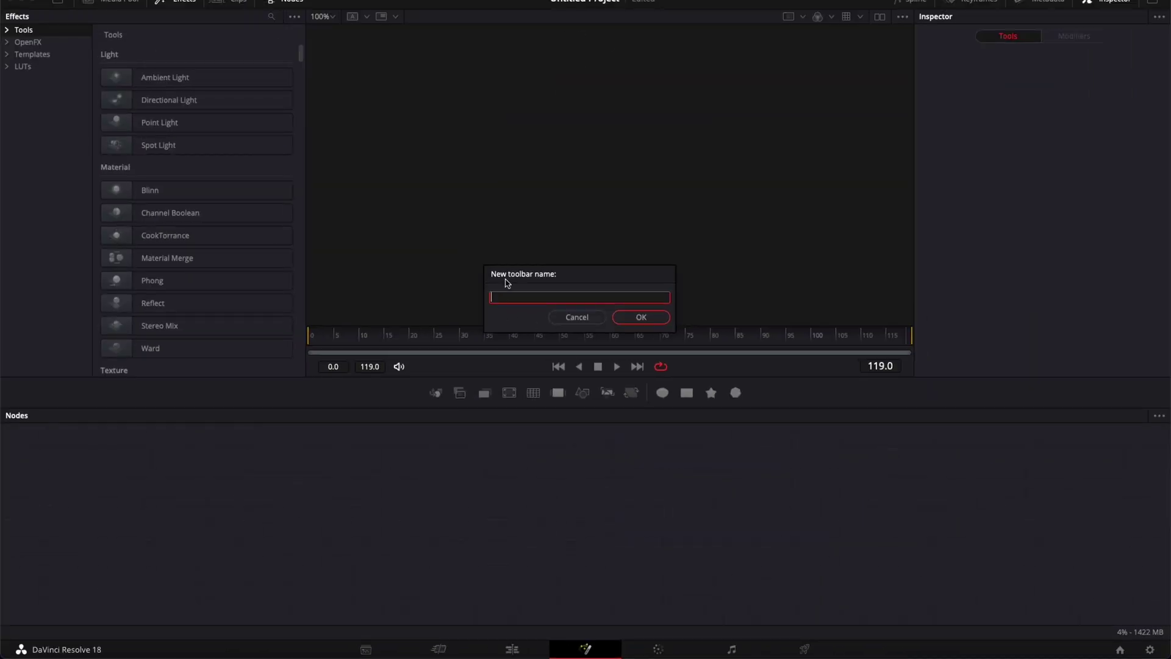
{"action": "type", "text": "Ess"}
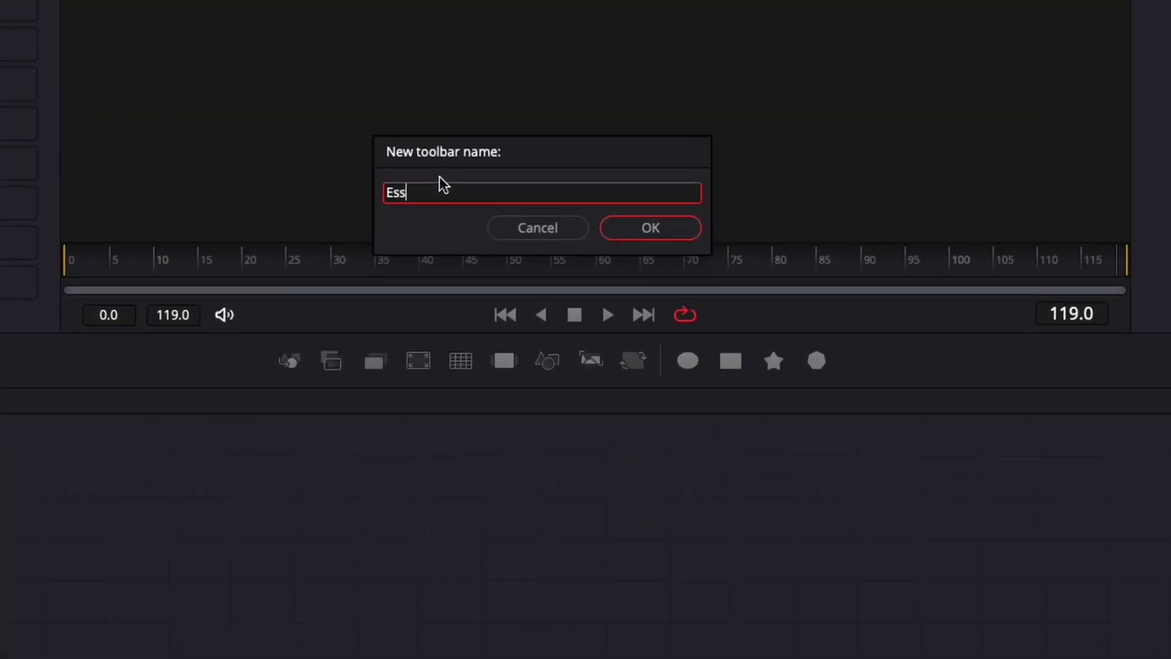
{"action": "type", "text": "entials"}
{"action": "key", "text": "Return"}
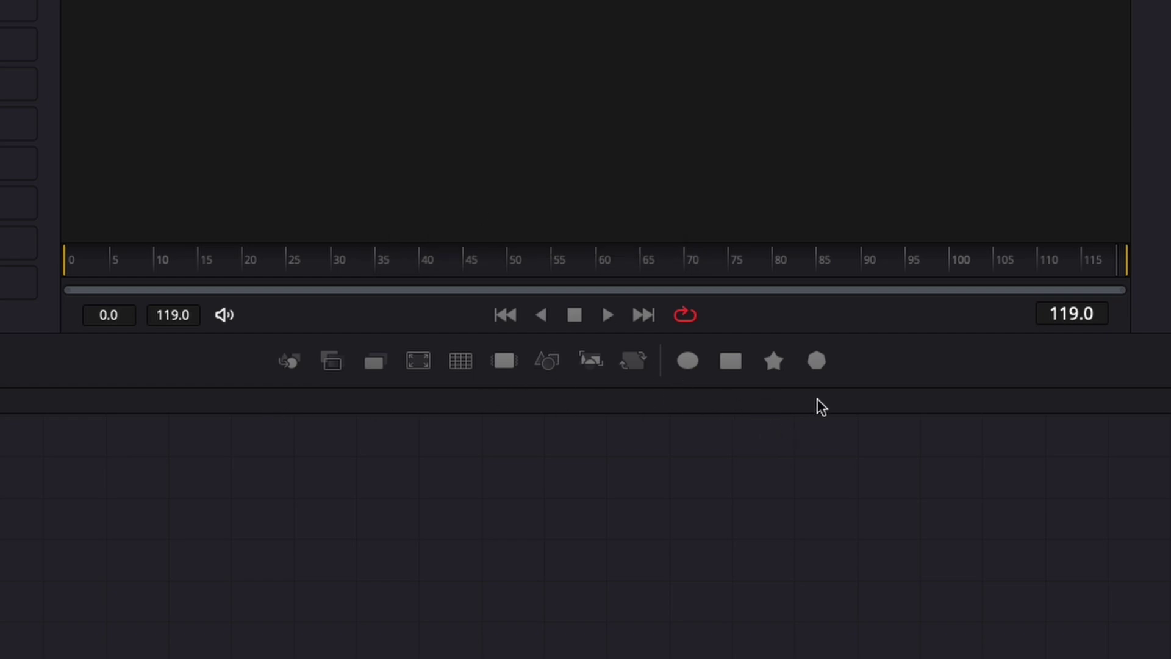
Step: Remove the sNGon polygon tool from the Essentials toolbar, keeping ellipse, rectangle and star
{"action": "right_click", "coordinate": [905, 362]}
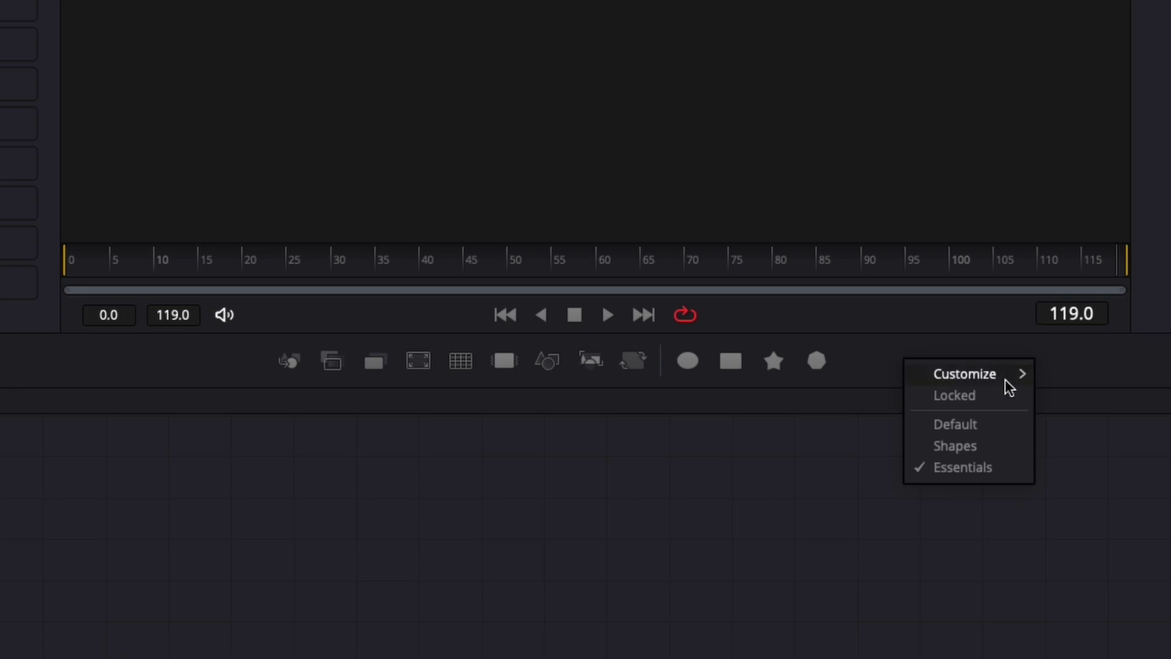
{"action": "left_click", "coordinate": [1005, 467]}
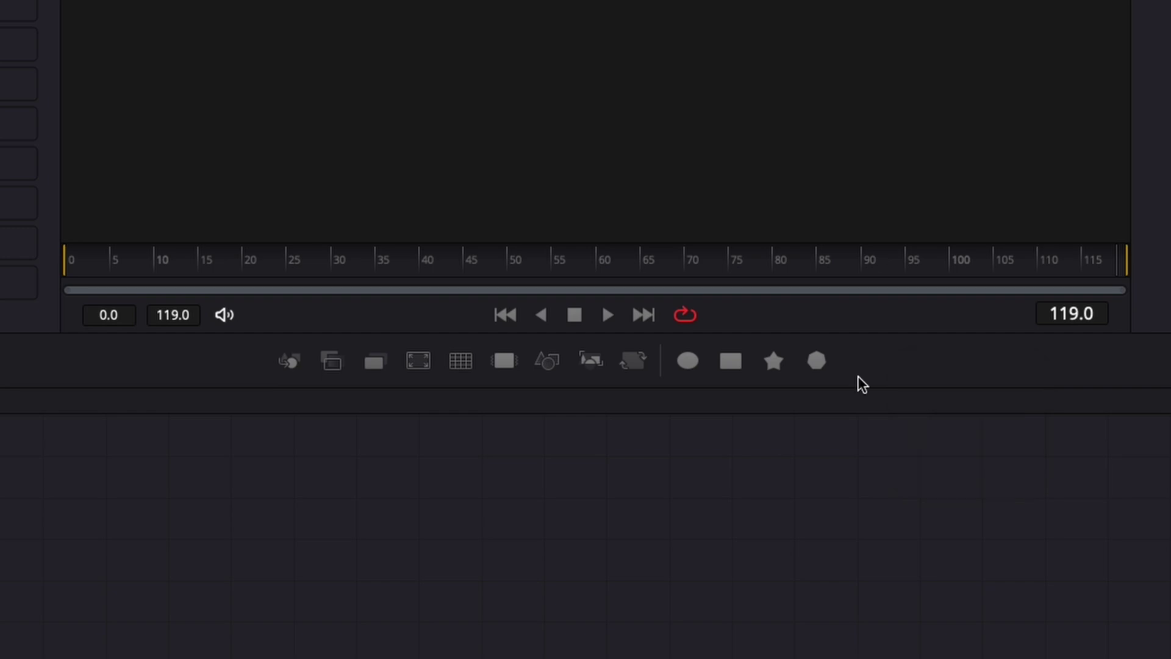
{"action": "right_click", "coordinate": [813, 364]}
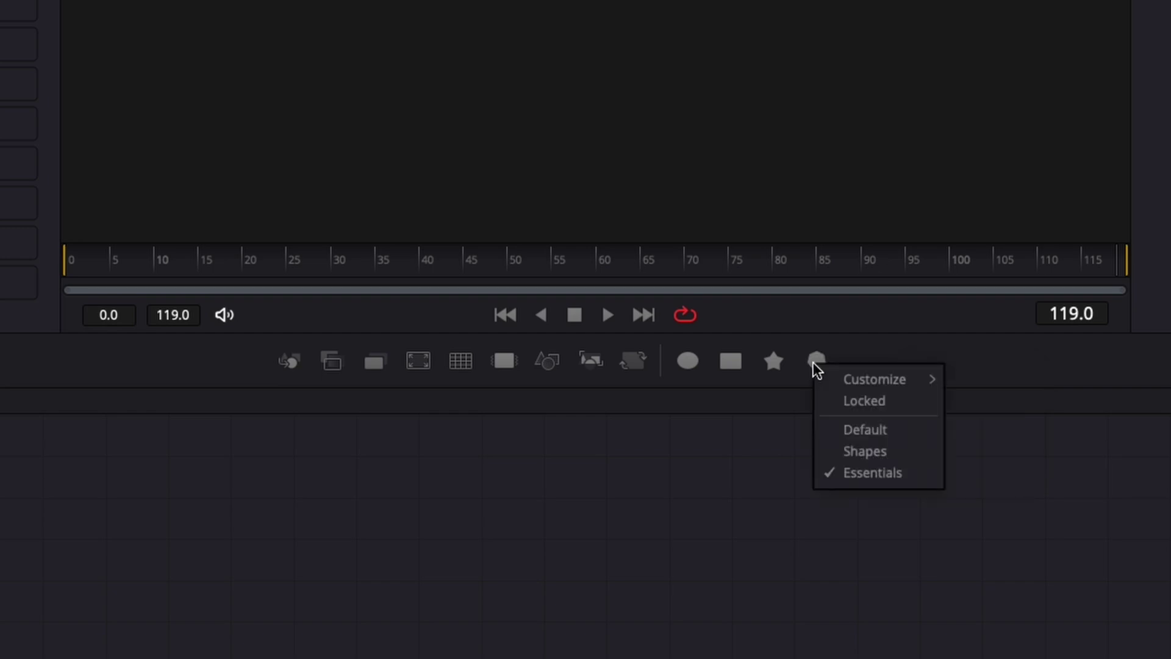
{"action": "mouse_move", "coordinate": [864, 380]}
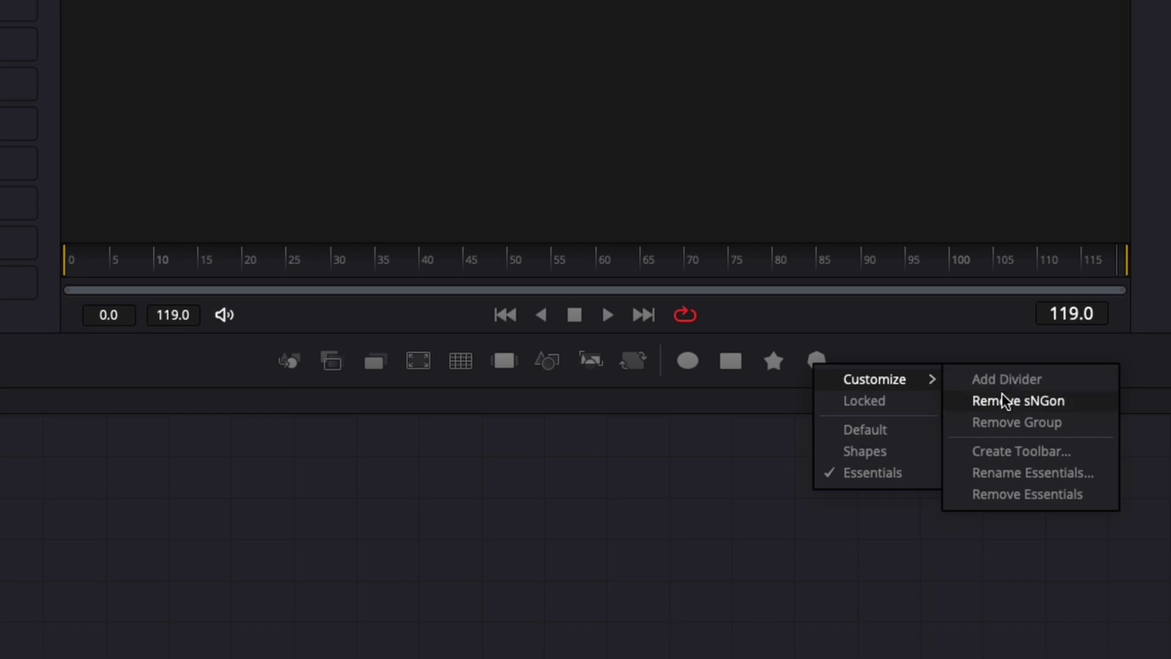
{"action": "left_click", "coordinate": [1029, 401]}
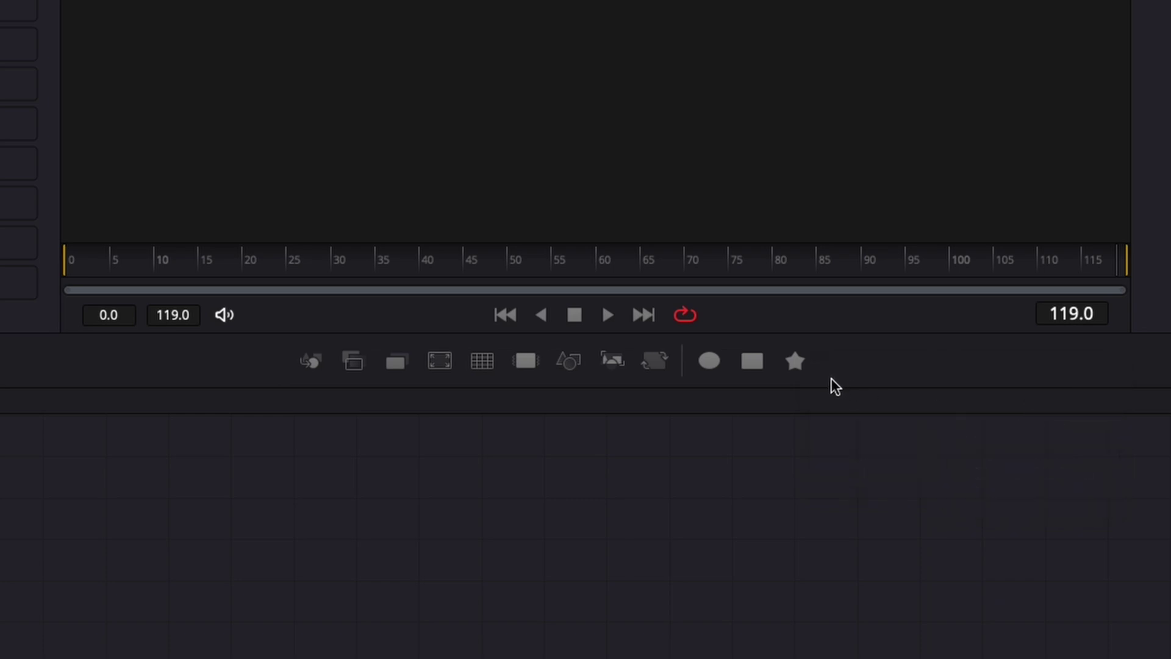
{"action": "left_click", "coordinate": [683, 361]}
Step: Remove the ellipse, rectangle and star group from the Essentials toolbar
{"action": "right_click", "coordinate": [766, 345]}
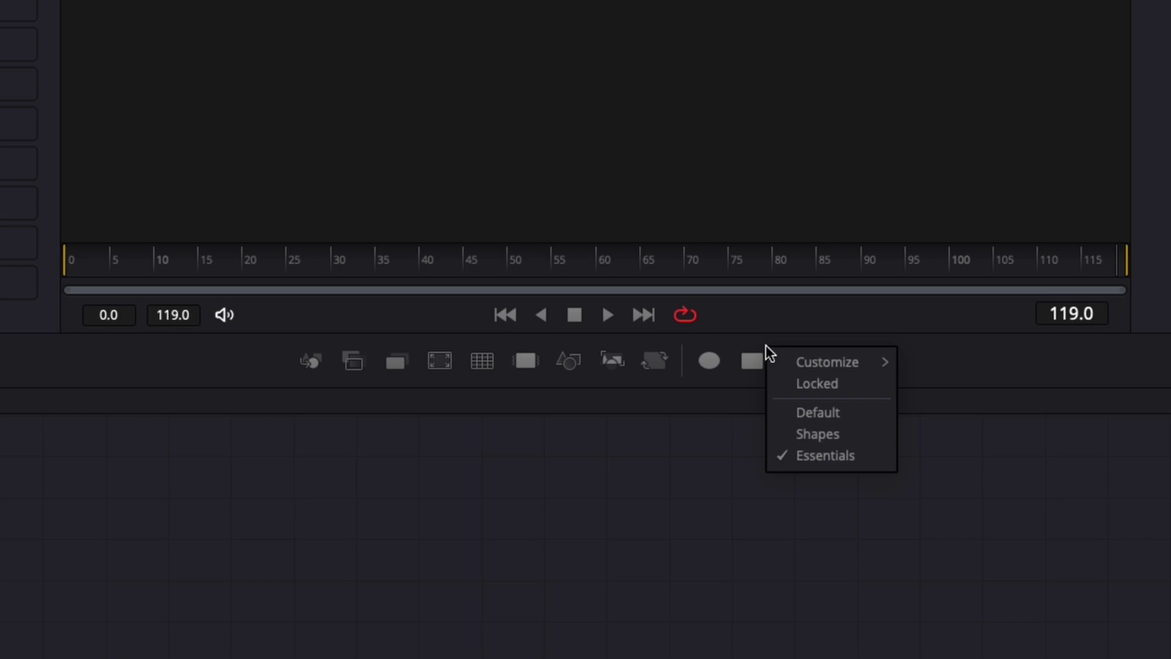
{"action": "mouse_move", "coordinate": [884, 363]}
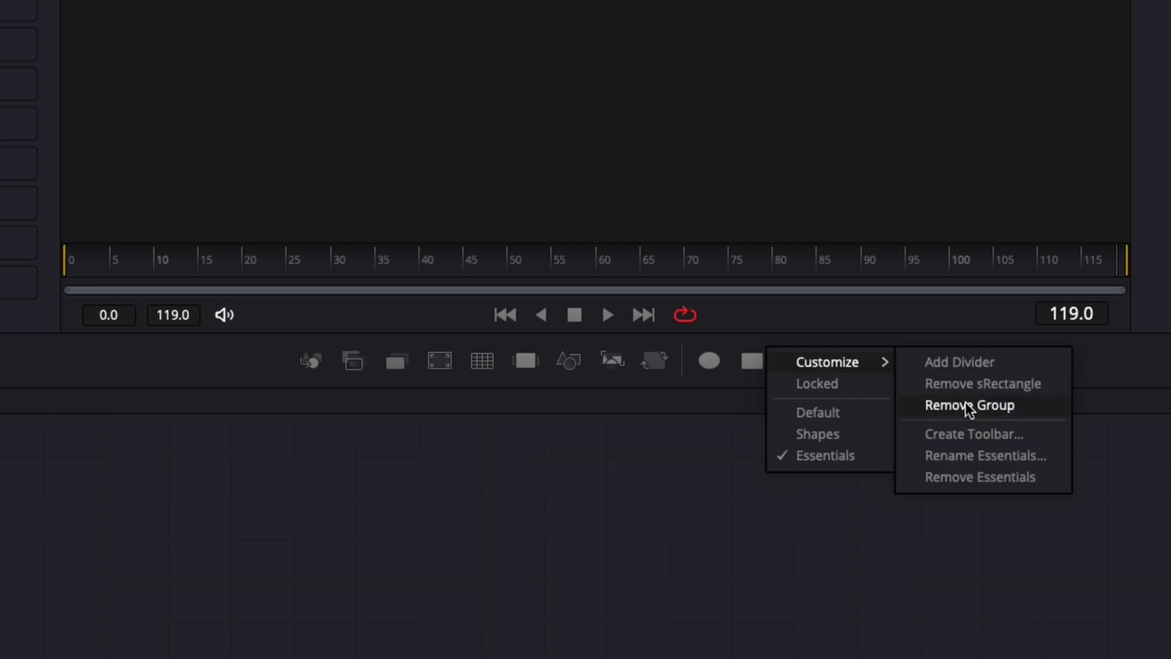
{"action": "left_click", "coordinate": [983, 402]}
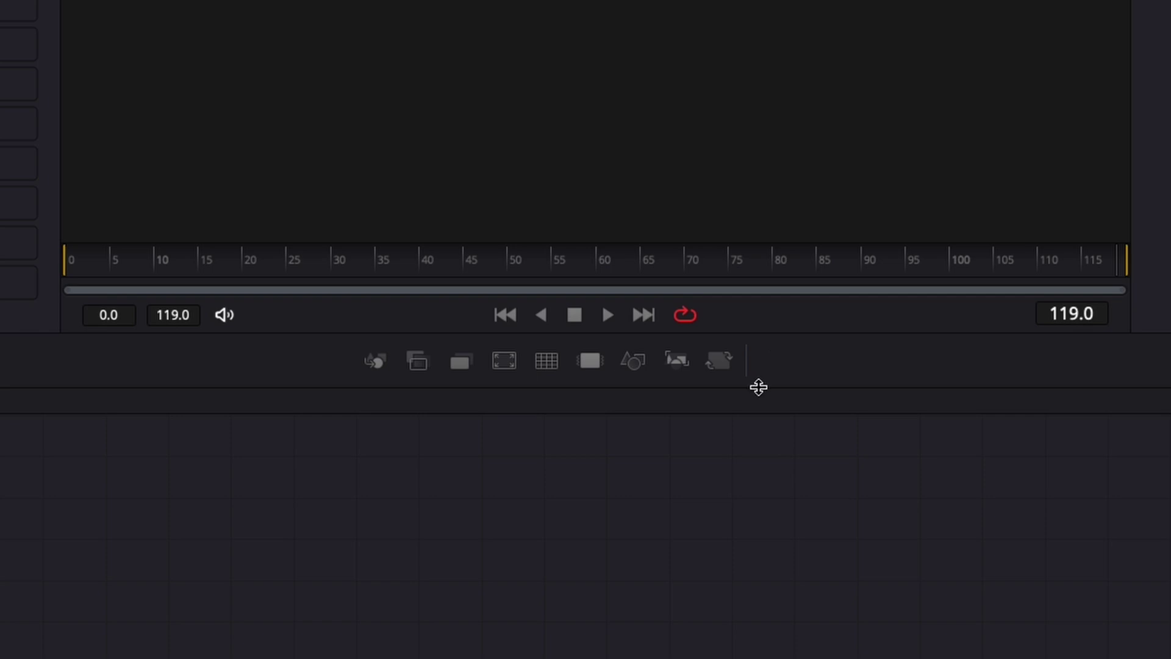
Step: Remove the last remaining tool group so the toolbar is empty
{"action": "right_click", "coordinate": [499, 340]}
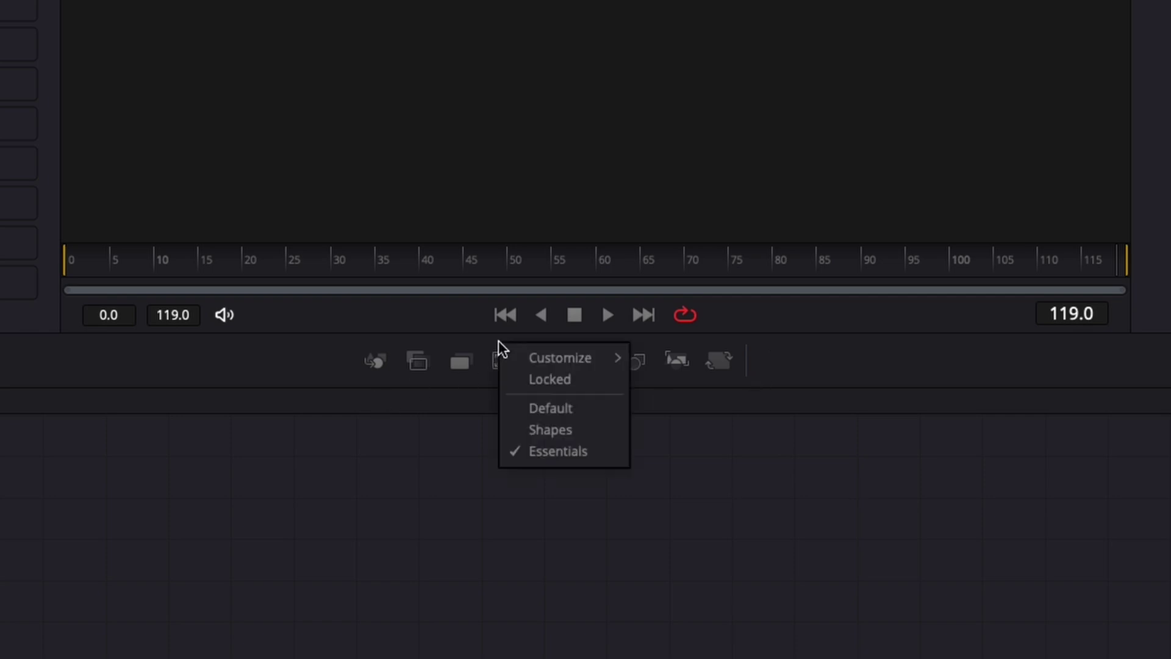
{"action": "mouse_move", "coordinate": [539, 357]}
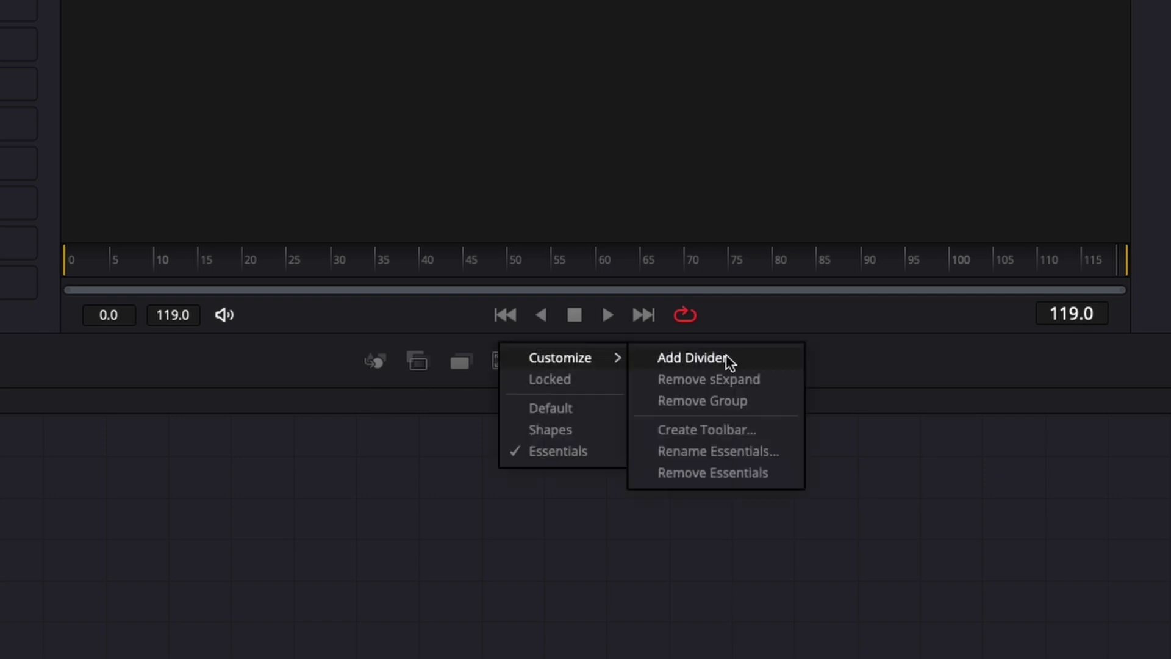
{"action": "left_click", "coordinate": [712, 398]}
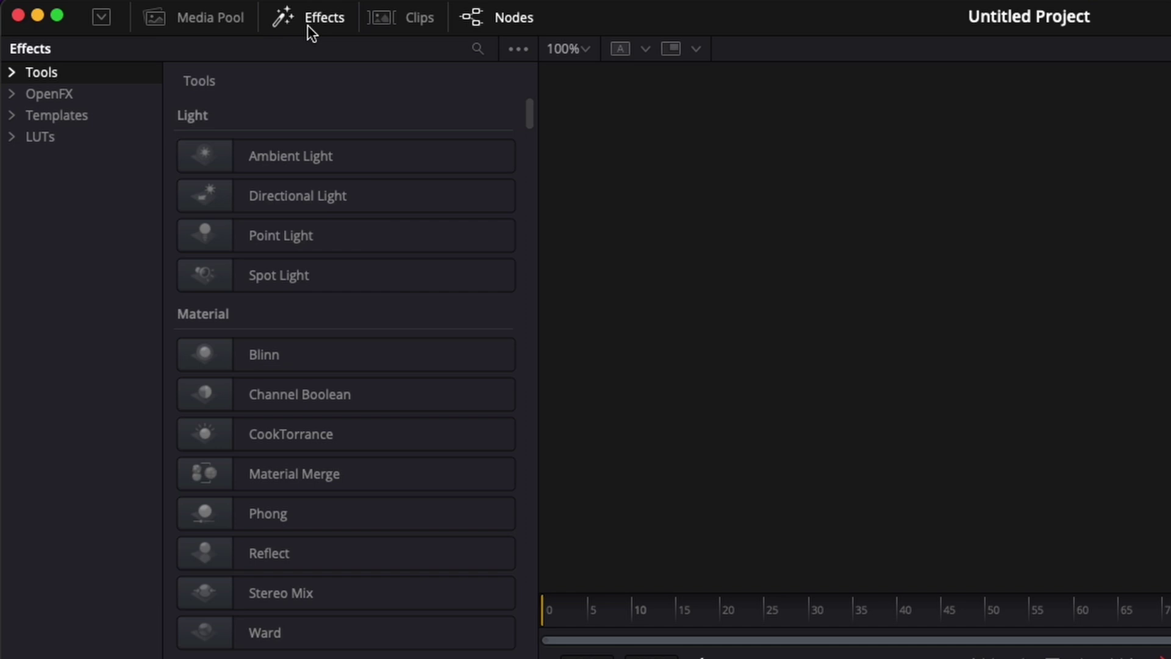
Step: Add CookTorrance and Material Merge to the Essentials toolbar, then bring up Select Tool
{"action": "left_click_drag", "start_coordinate": [301, 433], "coordinate": [878, 384]}
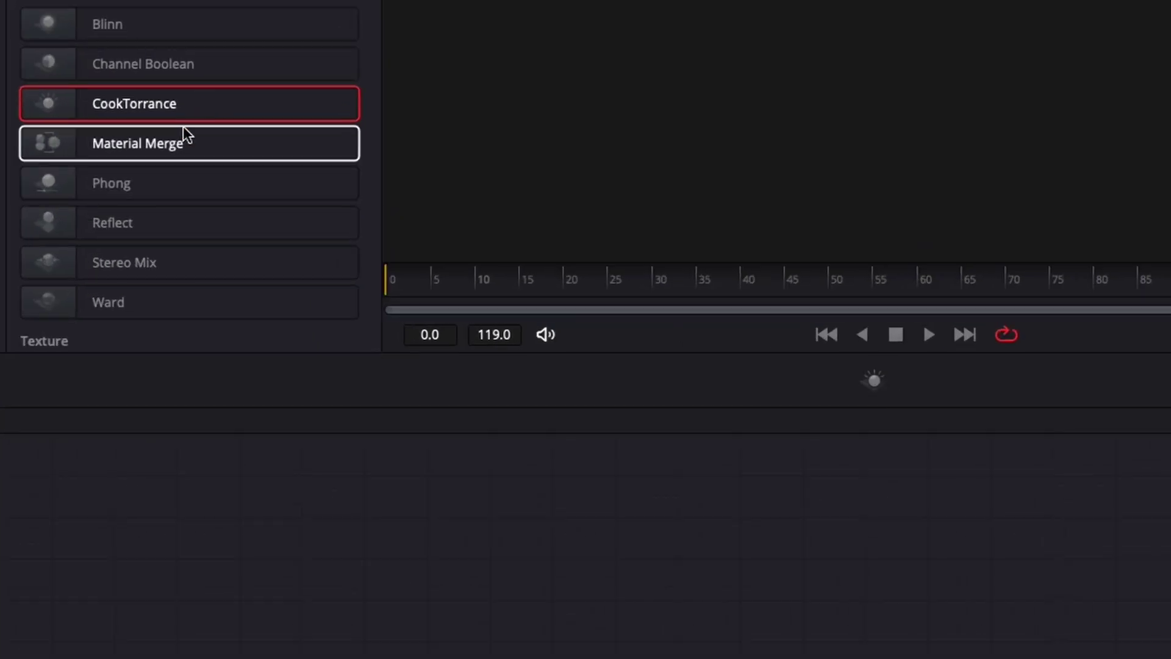
{"action": "left_click_drag", "start_coordinate": [183, 128], "coordinate": [919, 545]}
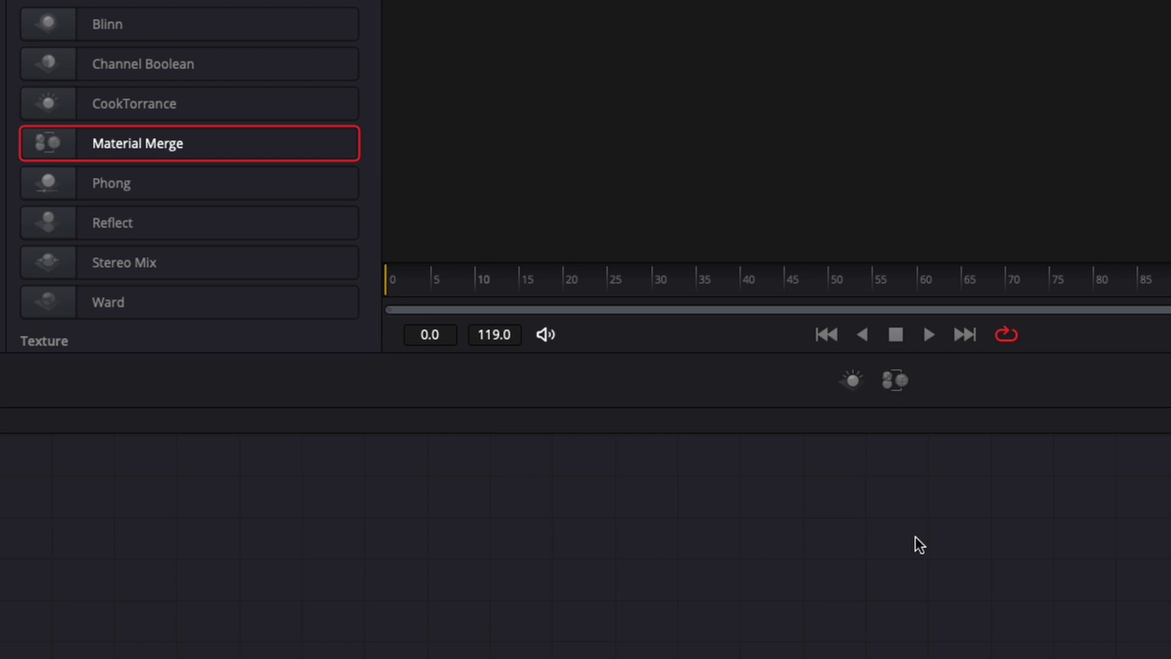
{"action": "key", "text": "shift+space"}
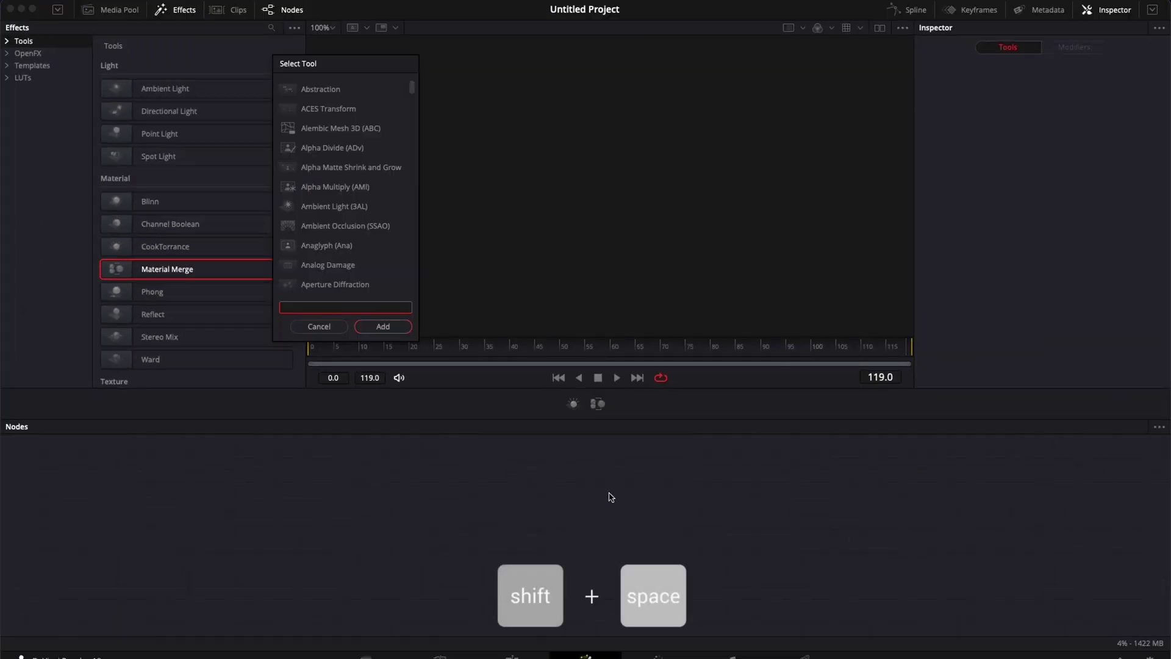
Step: Add a Transform1 node via 'tran' and put Transform on the toolbar as its third icon
{"action": "type", "text": "tran"}
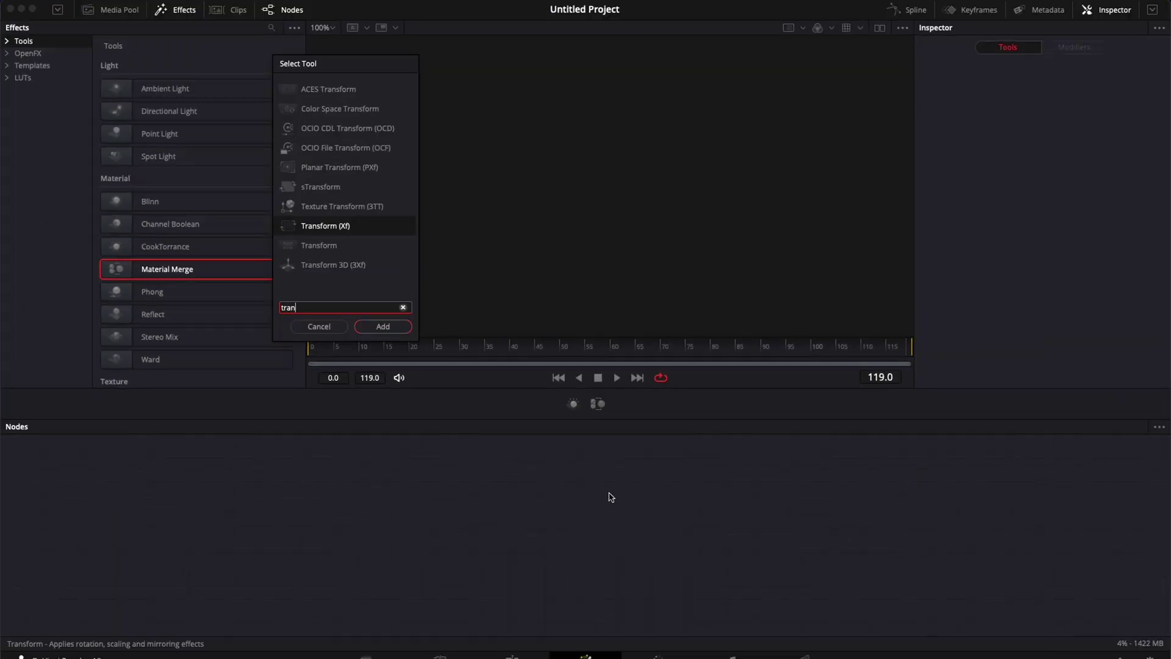
{"action": "key", "text": "Return"}
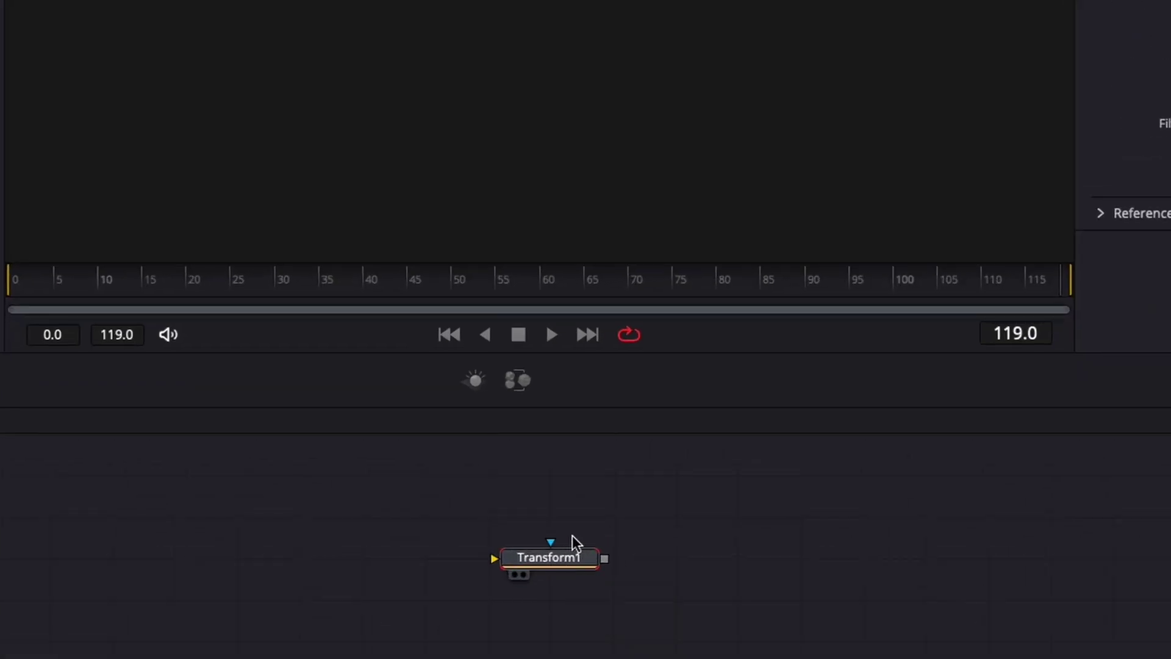
{"action": "left_click_drag", "start_coordinate": [572, 535], "coordinate": [619, 523]}
{"action": "key", "text": "ctrl+z"}
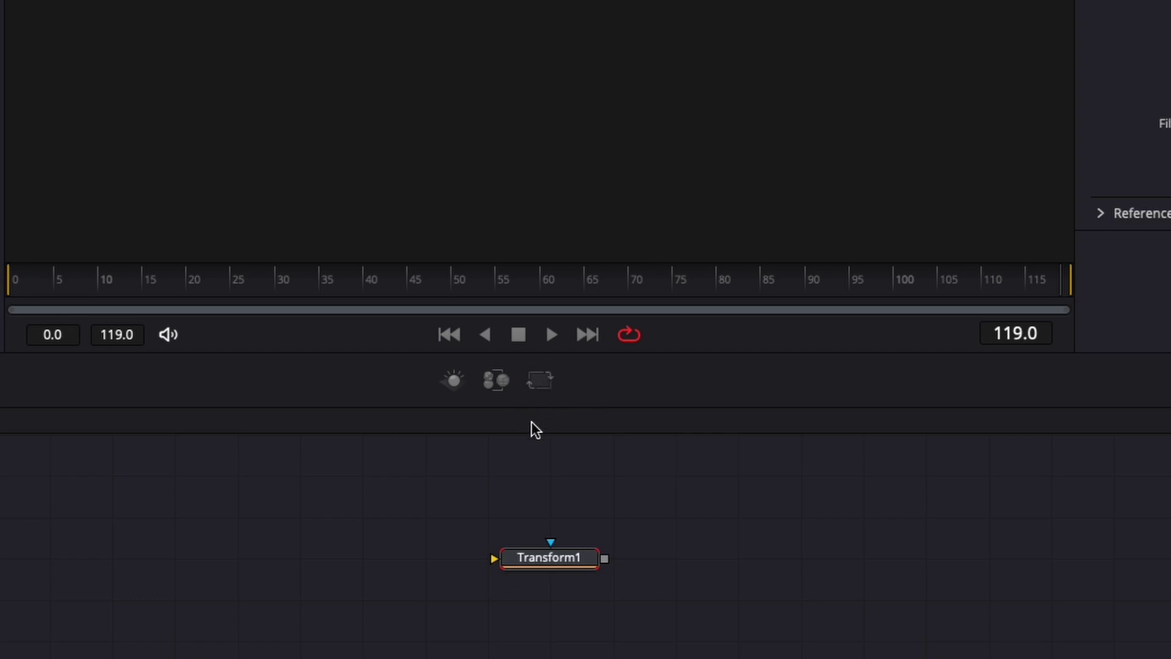
Step: Add dividers to the Essentials toolbar separating Transform from CookTorrance and Material Merge
{"action": "left_click", "coordinate": [565, 426]}
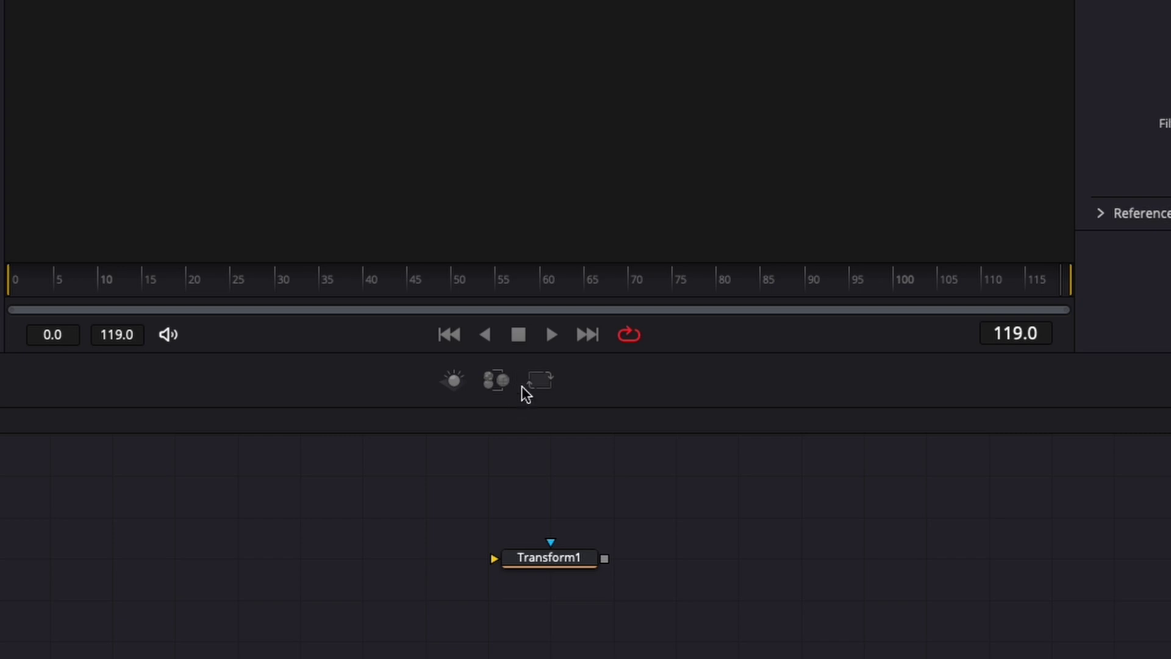
{"action": "right_click", "coordinate": [517, 366]}
{"action": "mouse_move", "coordinate": [551, 383]}
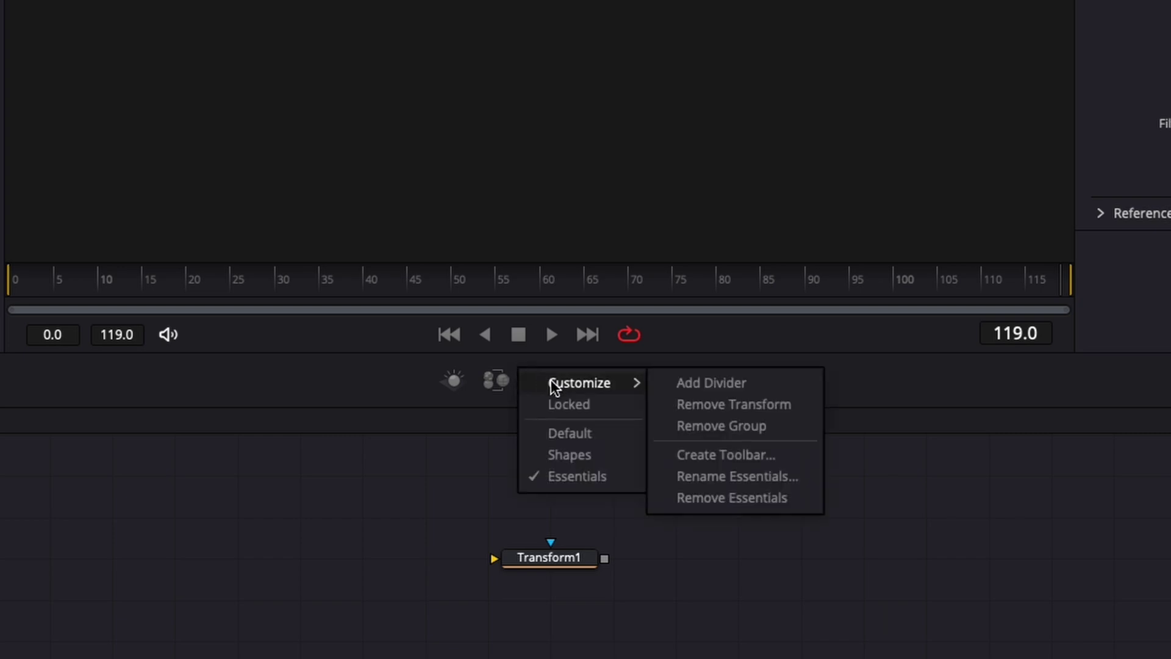
{"action": "left_click", "coordinate": [703, 386]}
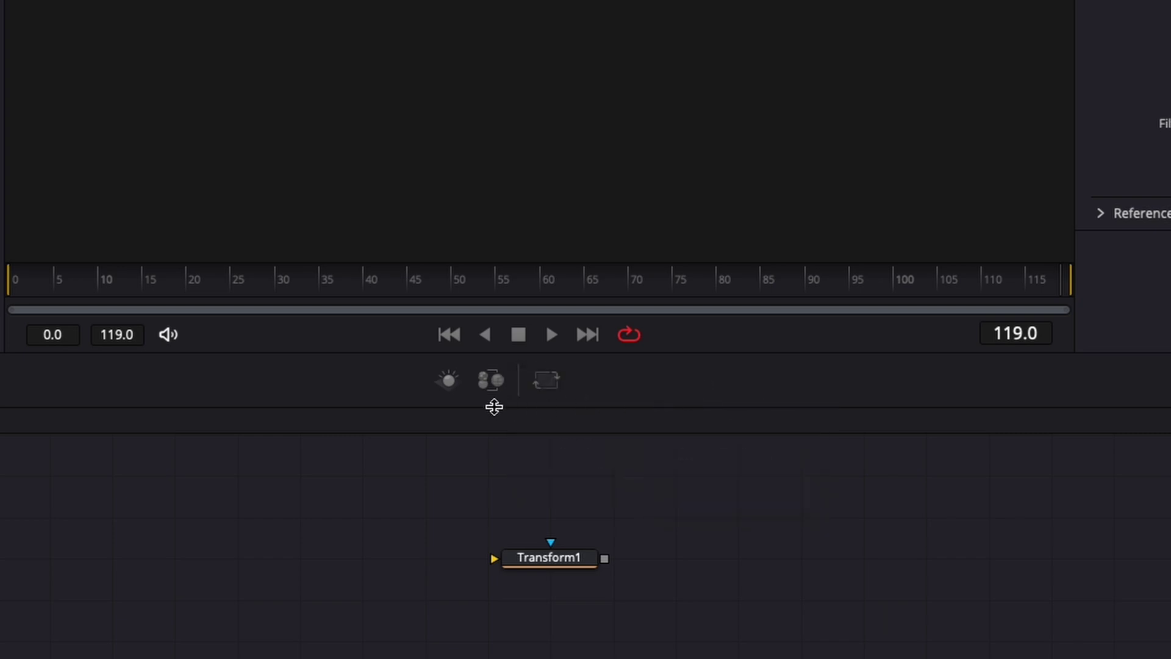
{"action": "right_click", "coordinate": [582, 383]}
{"action": "mouse_move", "coordinate": [614, 397]}
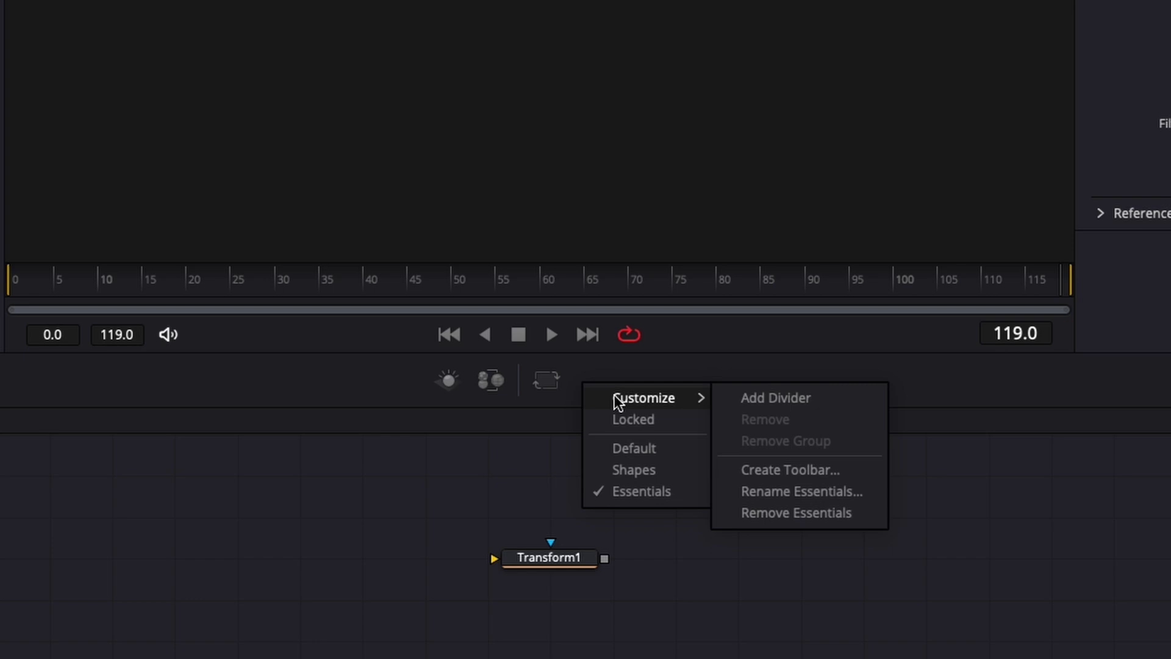
{"action": "left_click", "coordinate": [783, 400]}
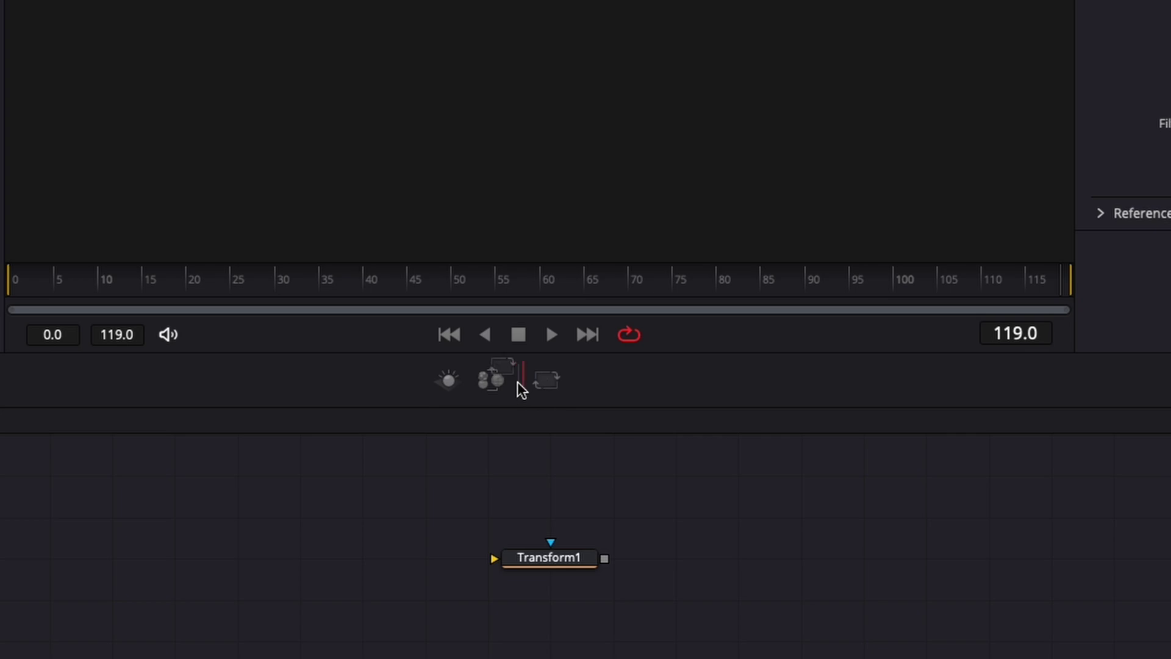
Step: Move the divider after CookTorrance, before Material Merge and Transform, and lock the toolbar
{"action": "left_click_drag", "start_coordinate": [517, 382], "coordinate": [514, 381]}
{"action": "mouse_move", "coordinate": [535, 384]}
{"action": "left_mouse_down"}
{"action": "mouse_move", "coordinate": [574, 384]}
{"action": "mouse_move", "coordinate": [533, 382]}
{"action": "left_mouse_up"}
{"action": "right_click", "coordinate": [591, 384]}
{"action": "left_click", "coordinate": [659, 425]}
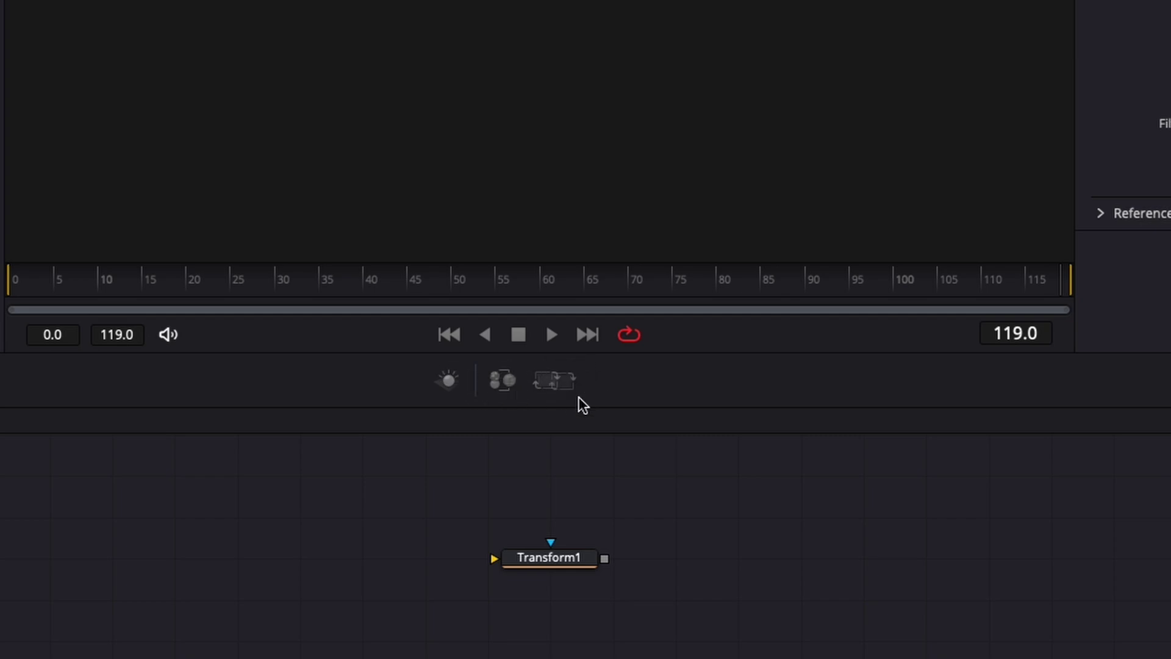
Step: Cycle the toolbar through Shapes and Default, then return to Essentials
{"action": "right_click", "coordinate": [620, 381]}
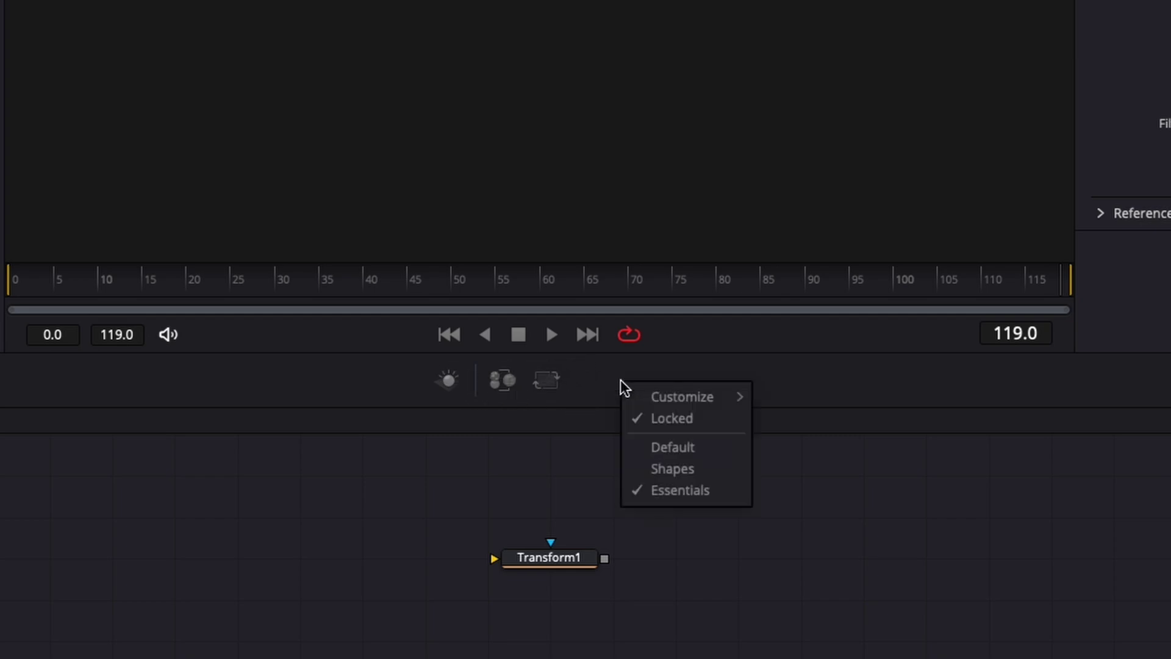
{"action": "left_click", "coordinate": [672, 467]}
{"action": "right_click", "coordinate": [855, 377]}
{"action": "left_click", "coordinate": [890, 440]}
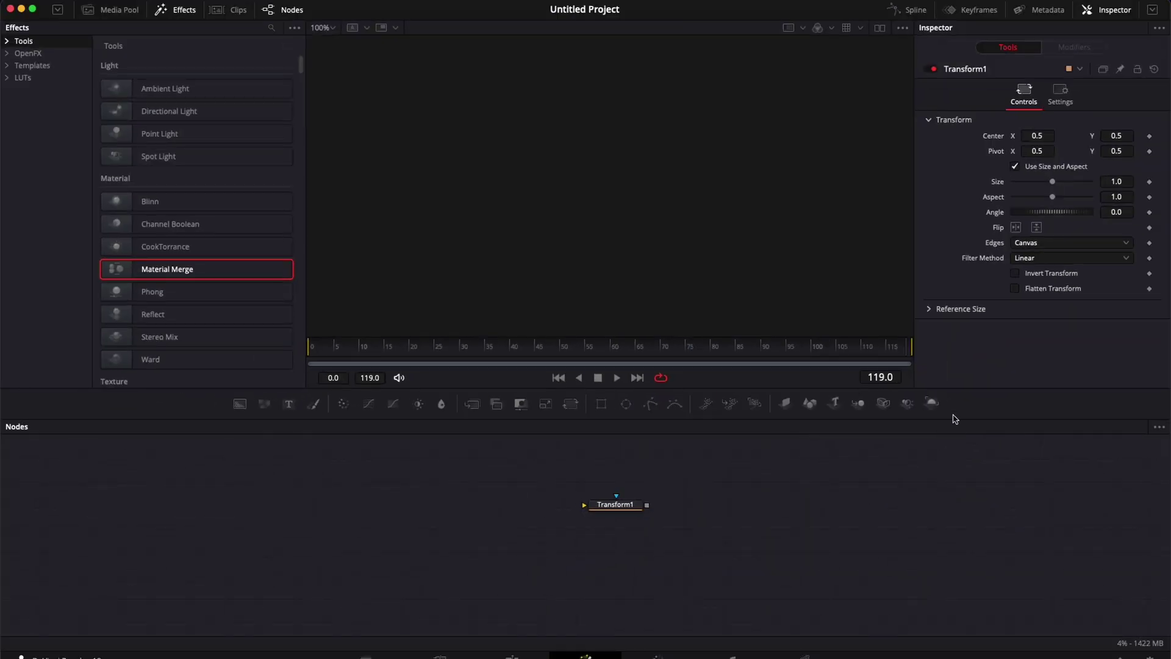
{"action": "right_click", "coordinate": [956, 408]}
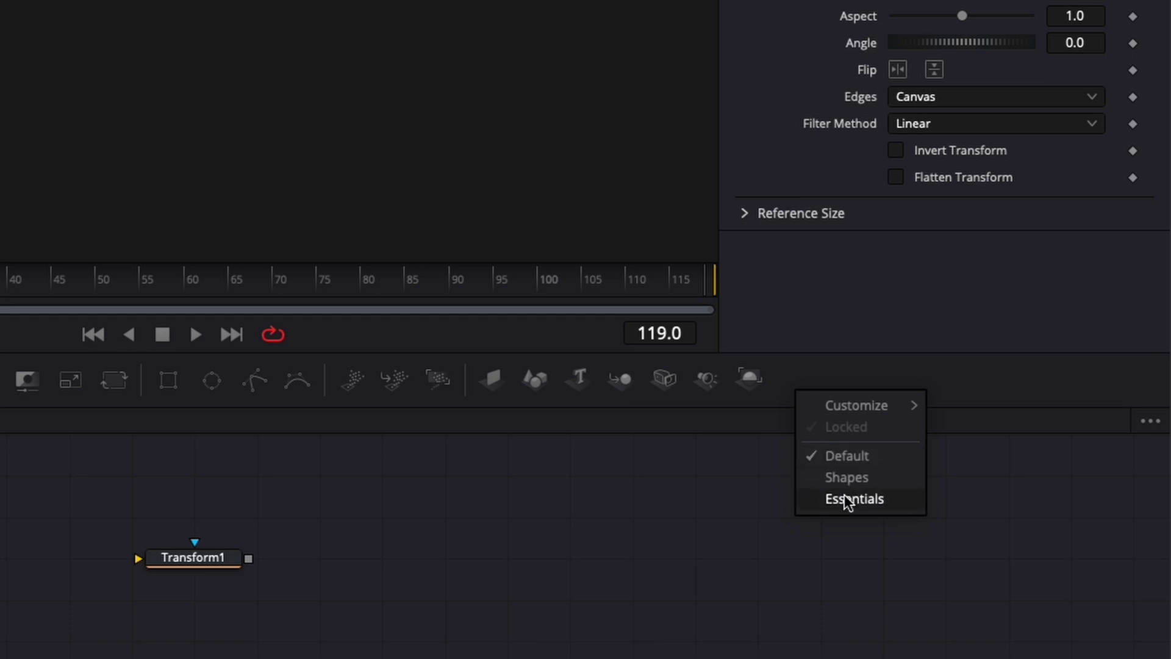
{"action": "left_click", "coordinate": [841, 496]}
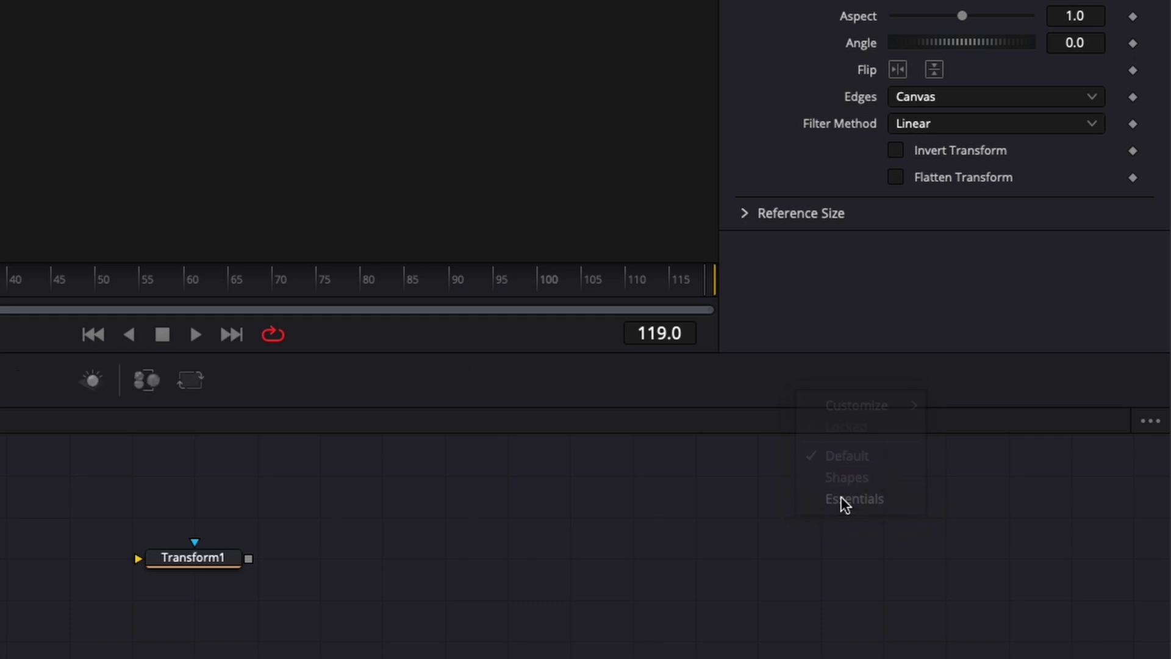
Step: Rename the Essentials toolbar to DEMO
{"action": "right_click", "coordinate": [328, 383]}
{"action": "mouse_move", "coordinate": [378, 400]}
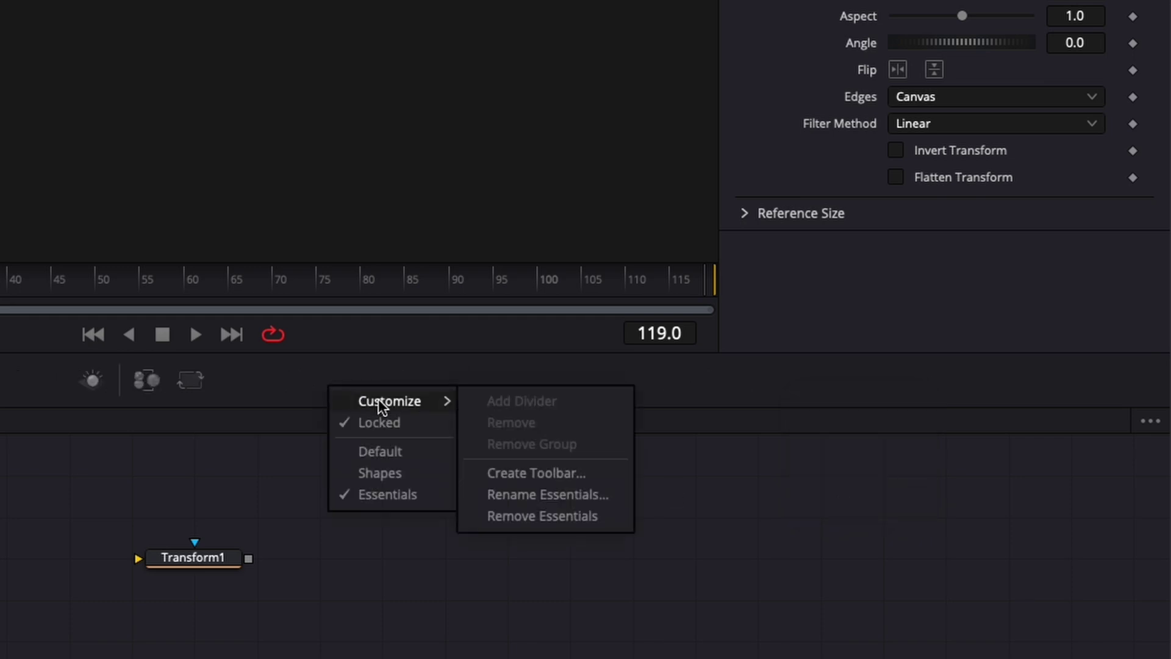
{"action": "left_click", "coordinate": [547, 494]}
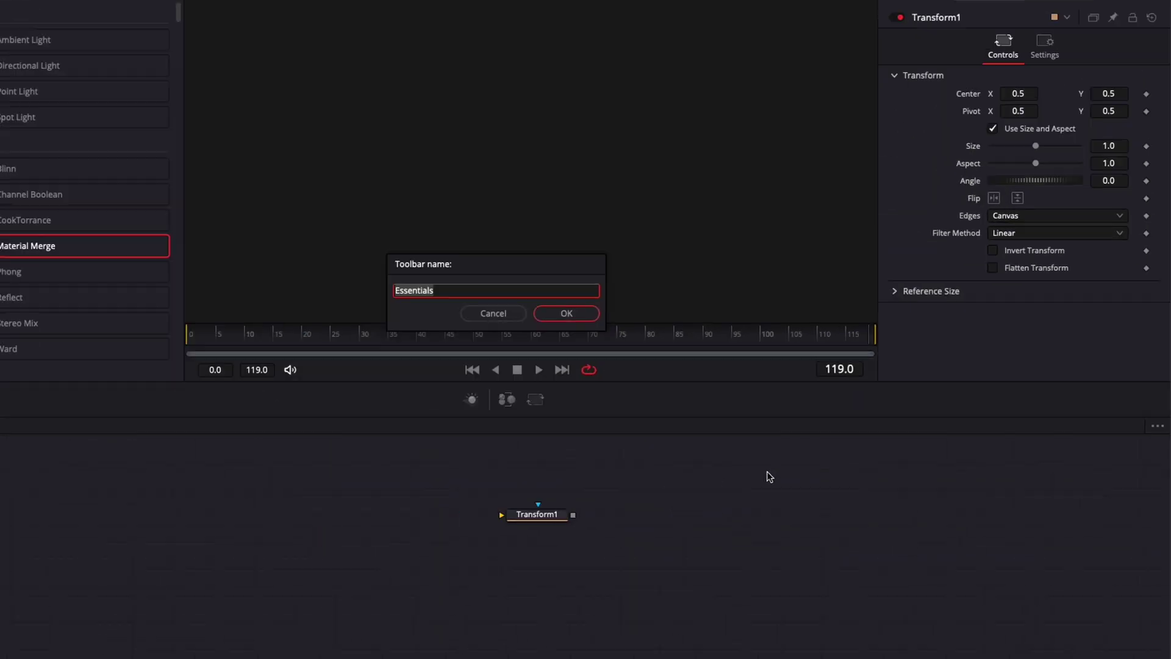
{"action": "type", "text": "DEMO"}
{"action": "key", "text": "Return"}
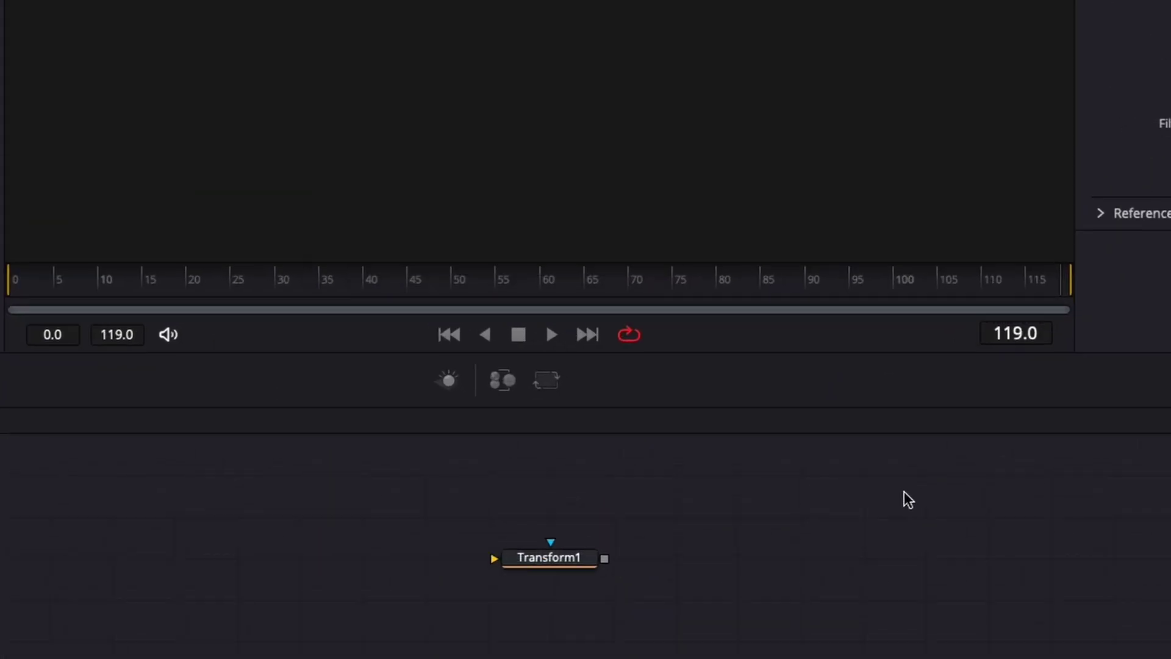
Step: Delete the DEMO toolbar so the default Fusion toolbar returns
{"action": "right_click", "coordinate": [635, 382]}
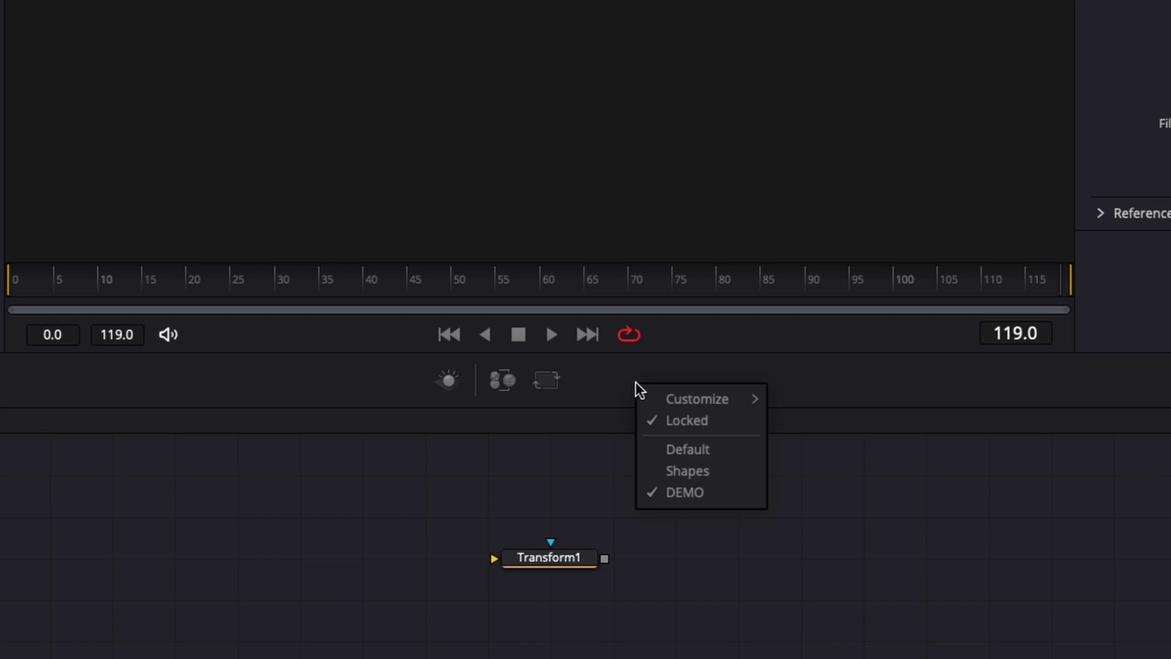
{"action": "mouse_move", "coordinate": [715, 397]}
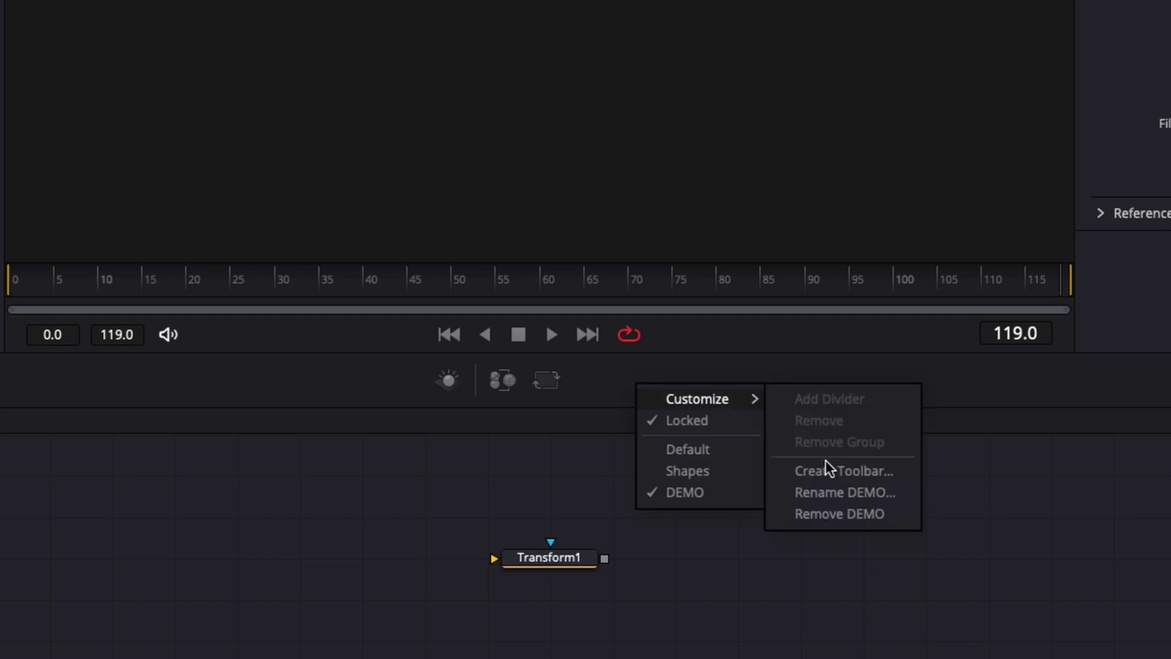
{"action": "left_click", "coordinate": [825, 514]}
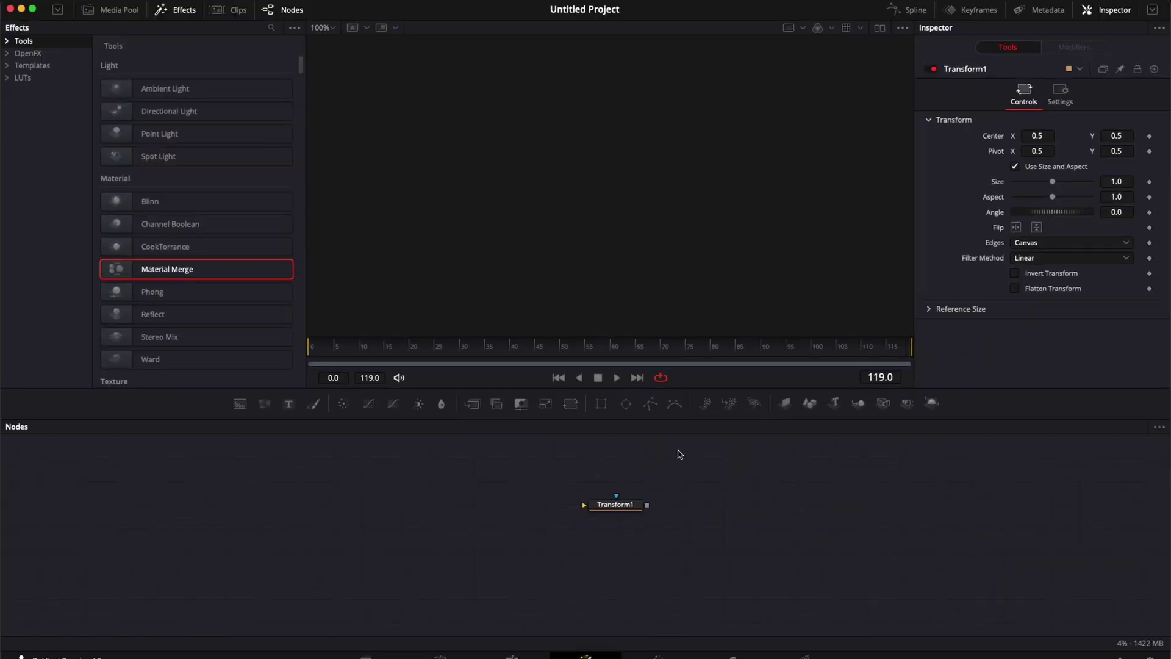